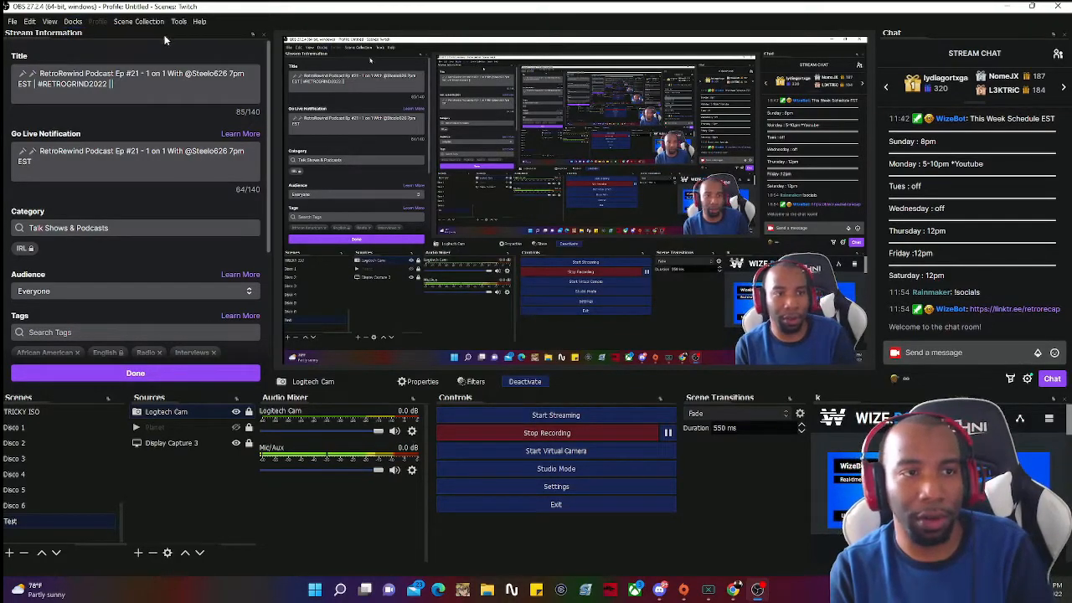
Open the stream settings and expand the service choices to show all streaming services
click(576, 485)
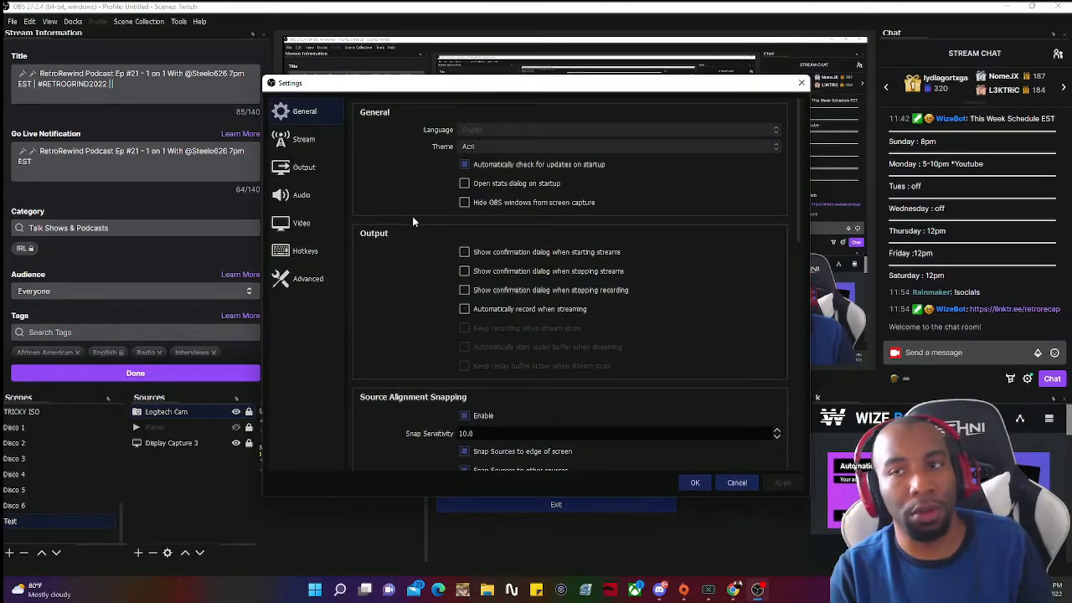
click(311, 140)
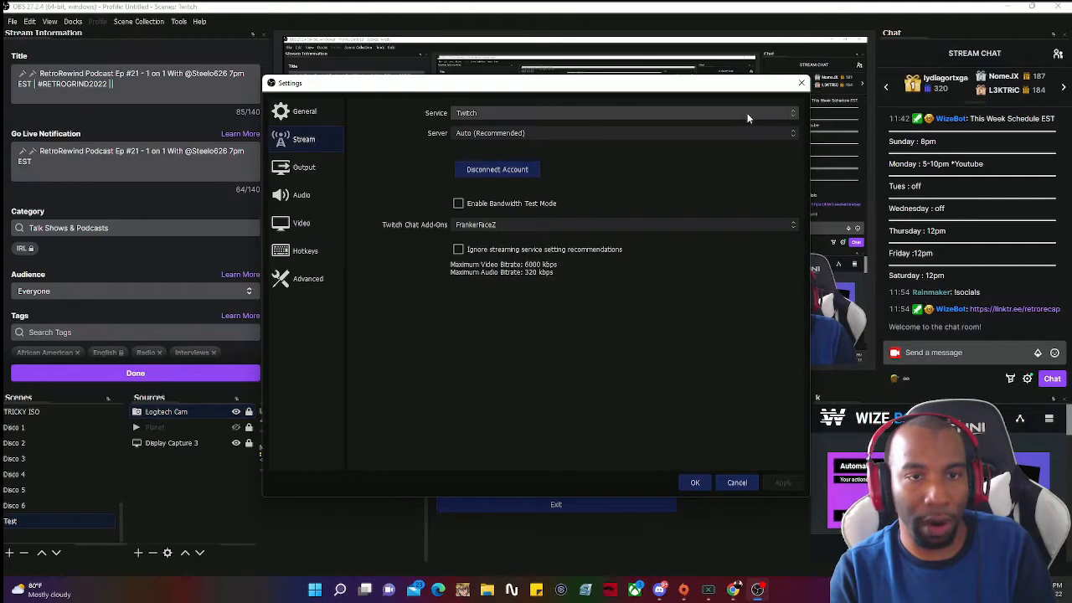
click(670, 120)
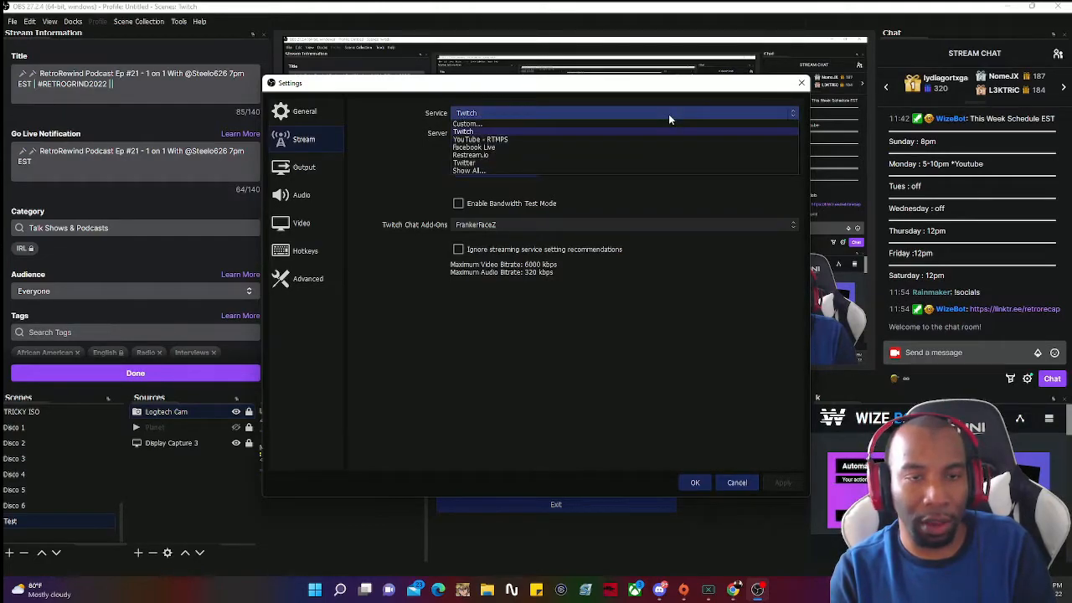
click(481, 171)
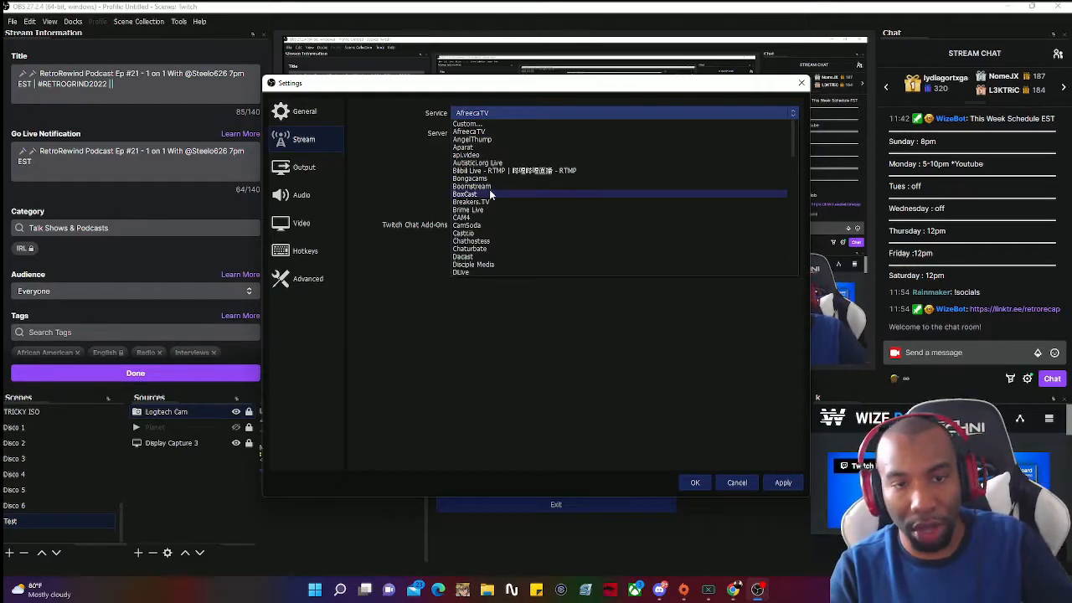
Look through the full list of supported streaming services, then close the list without choosing one
scroll(490, 194, down, 4)
scroll(486, 198, down, 12)
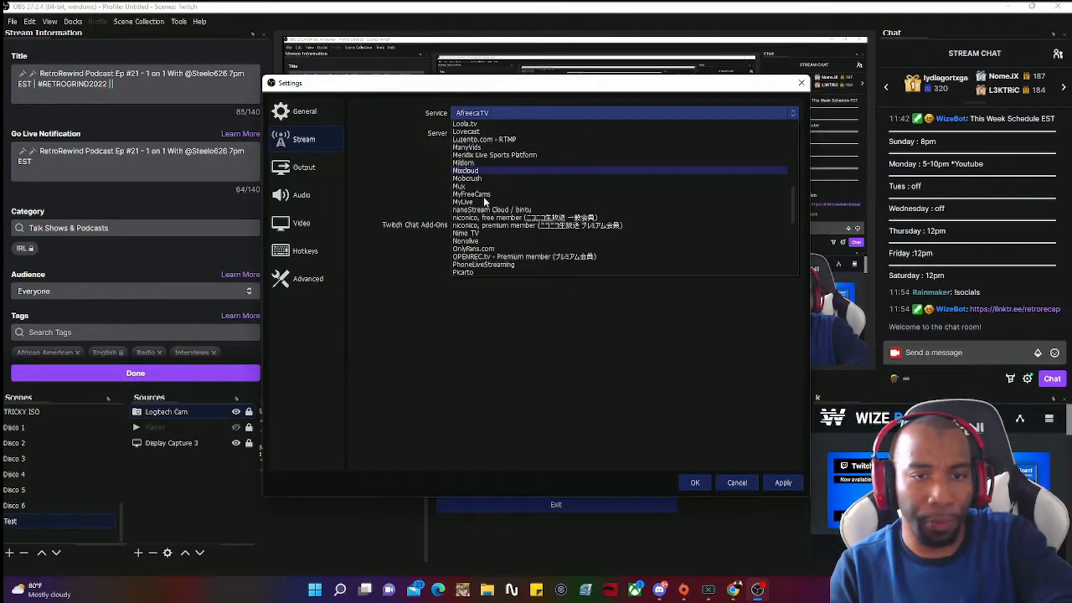
scroll(483, 201, down, 1)
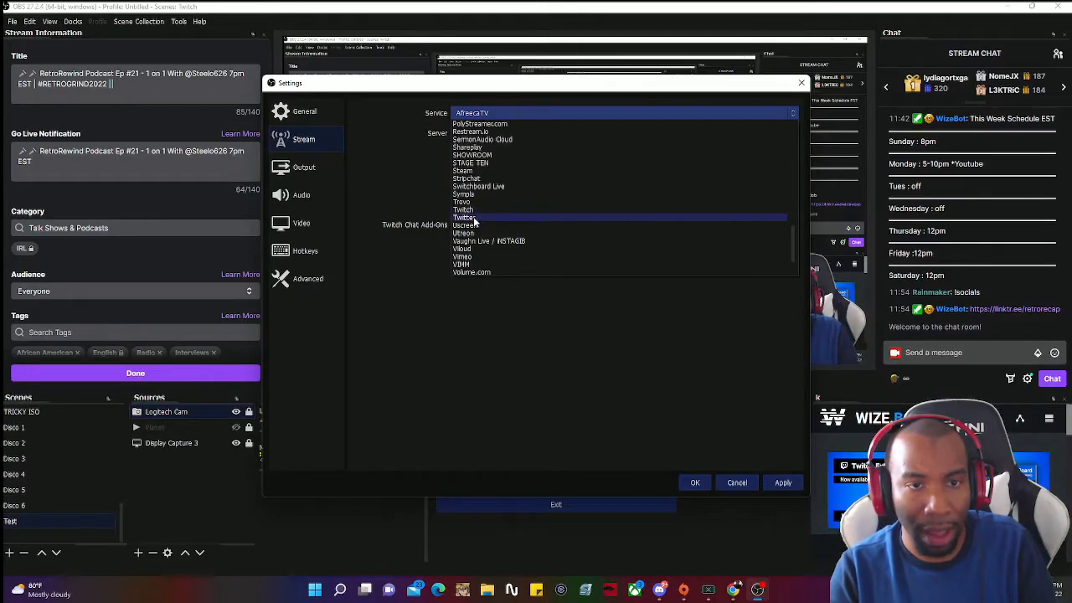
scroll(476, 216, up, 3)
scroll(481, 203, down, 1)
scroll(482, 203, up, 1)
scroll(481, 203, down, 2)
scroll(482, 203, up, 2)
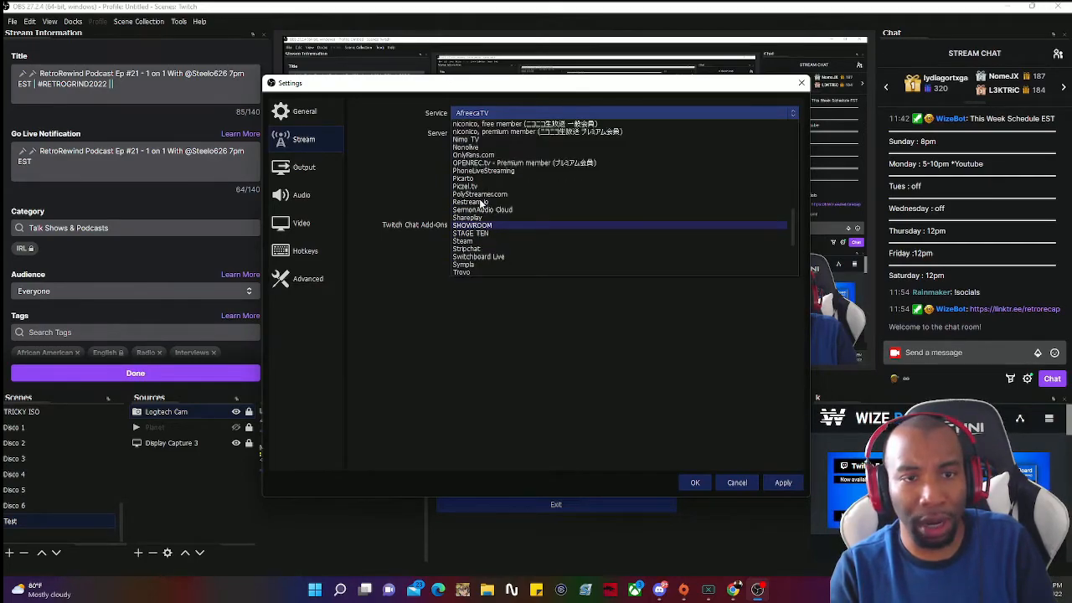
scroll(480, 203, up, 1)
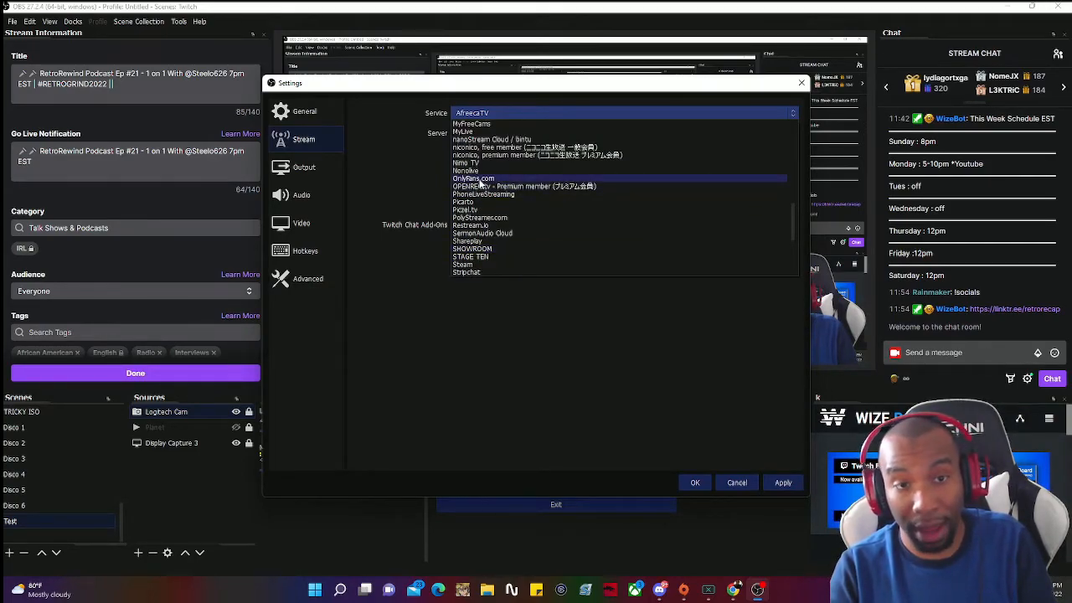
scroll(480, 184, down, 3)
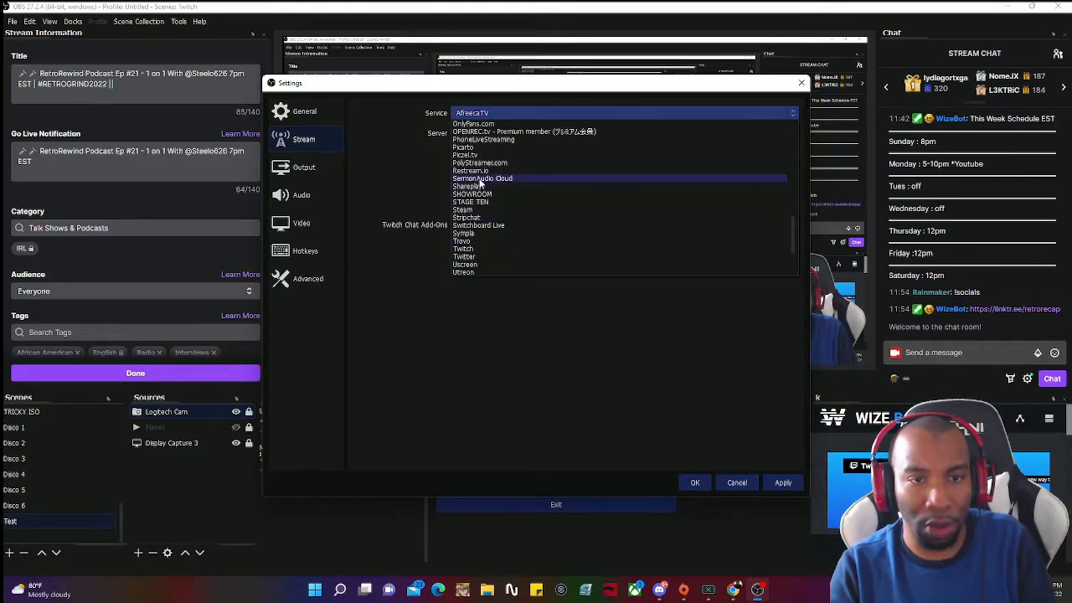
scroll(522, 247, up, 4)
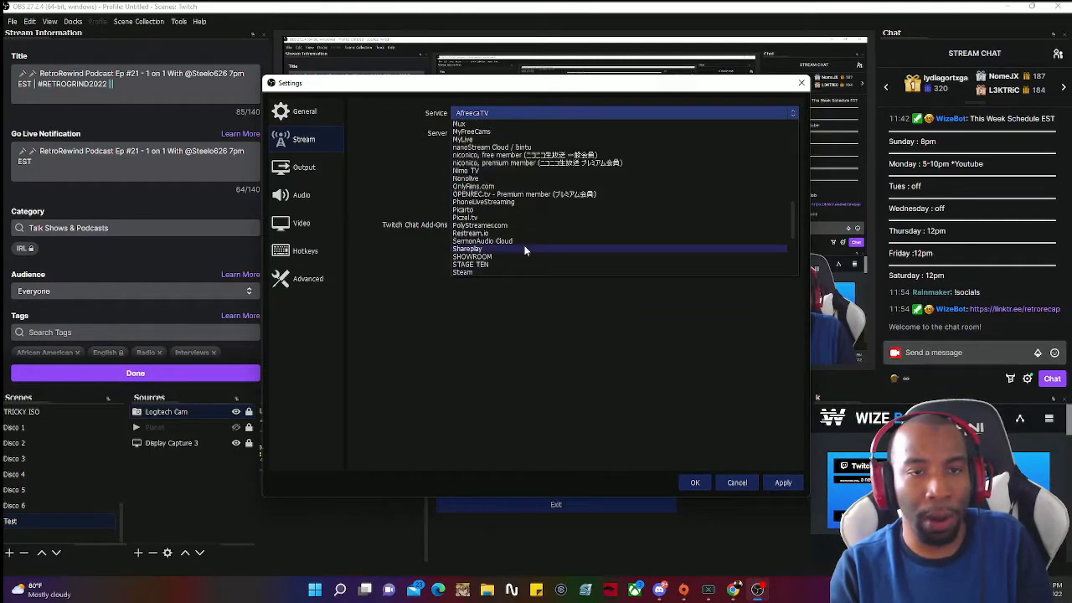
click(714, 475)
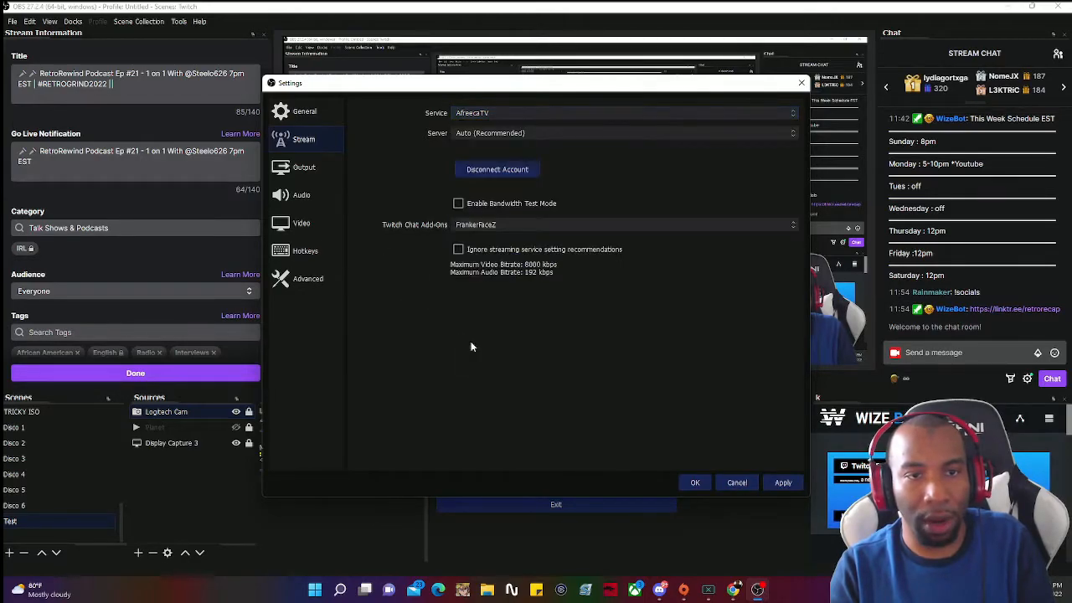
Choose Twitch as the streaming service and leave the settings without saving
click(473, 112)
scroll(489, 197, down, 20)
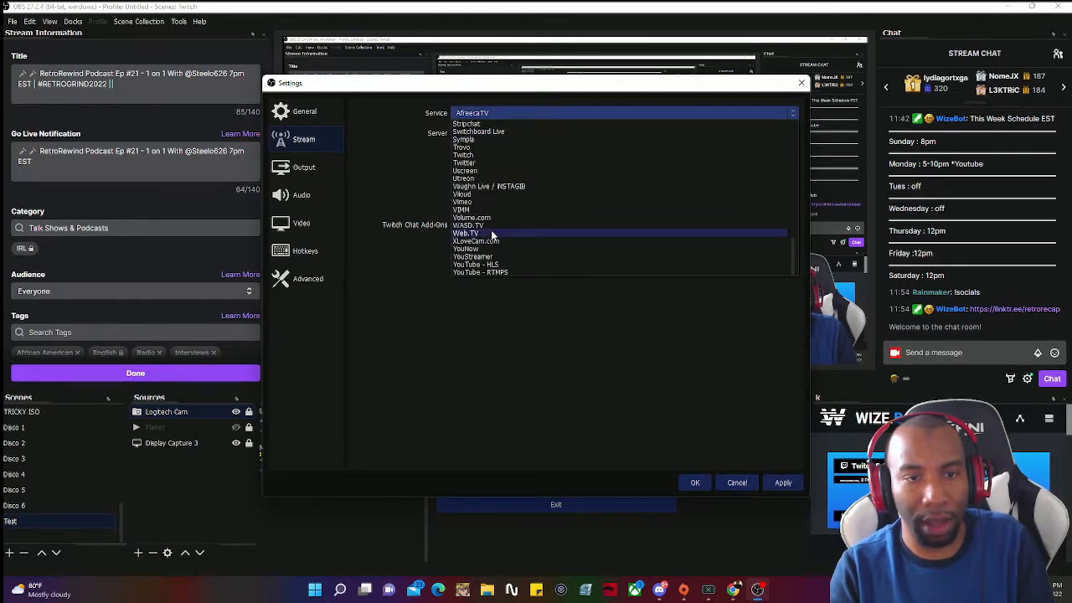
click(486, 156)
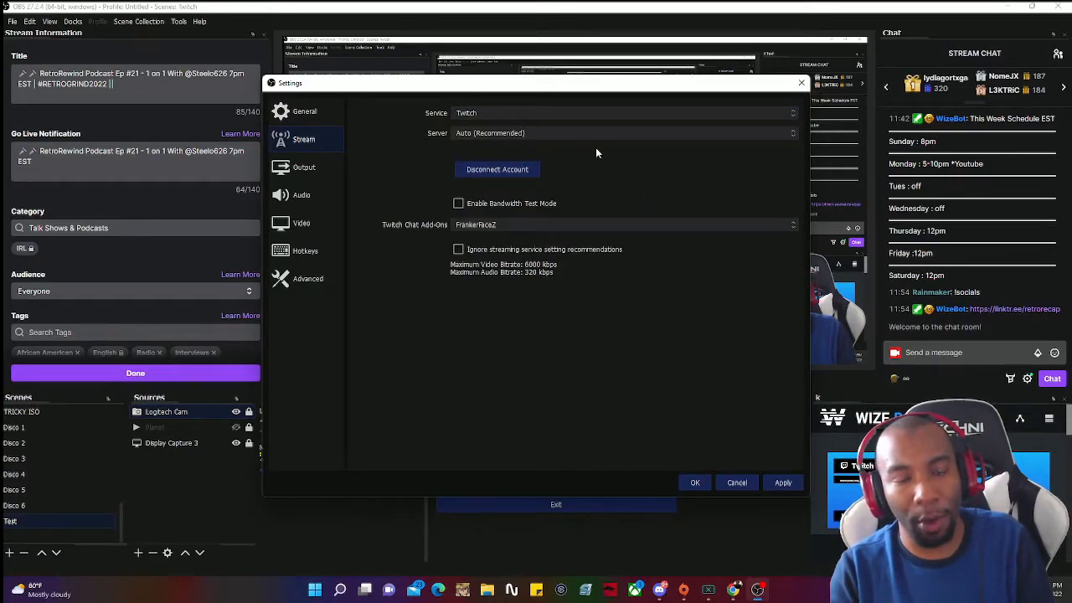
click(736, 489)
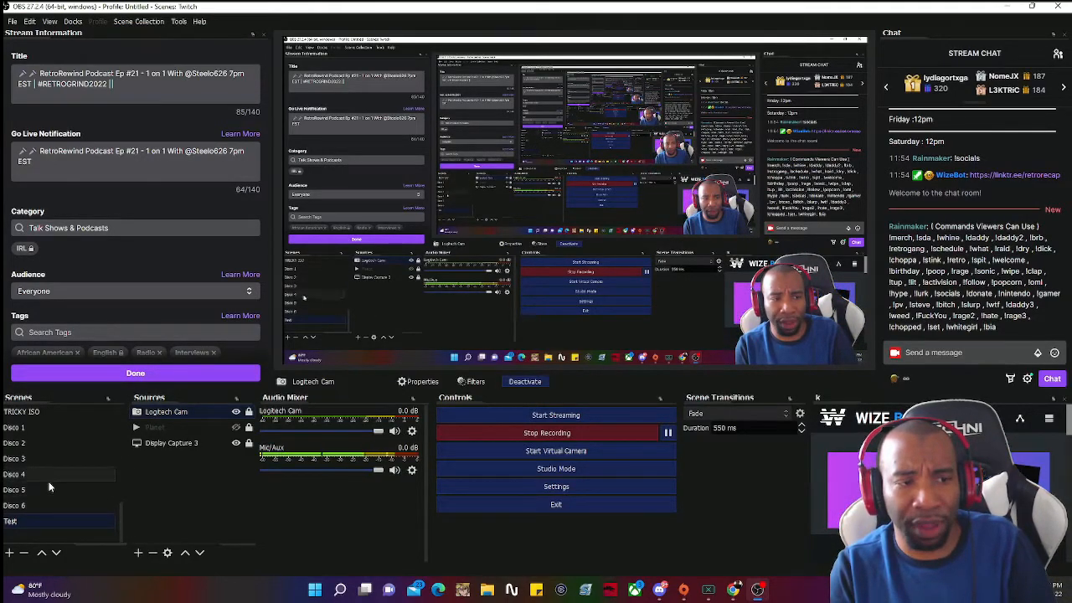
Add a new scene named Tutorial
click(10, 554)
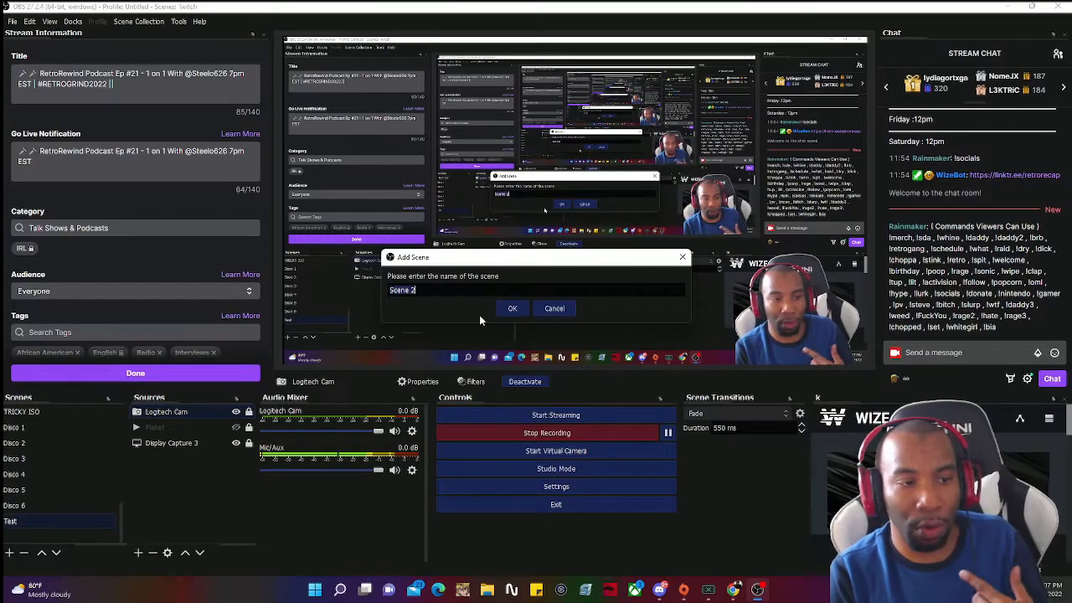
text(Tu)
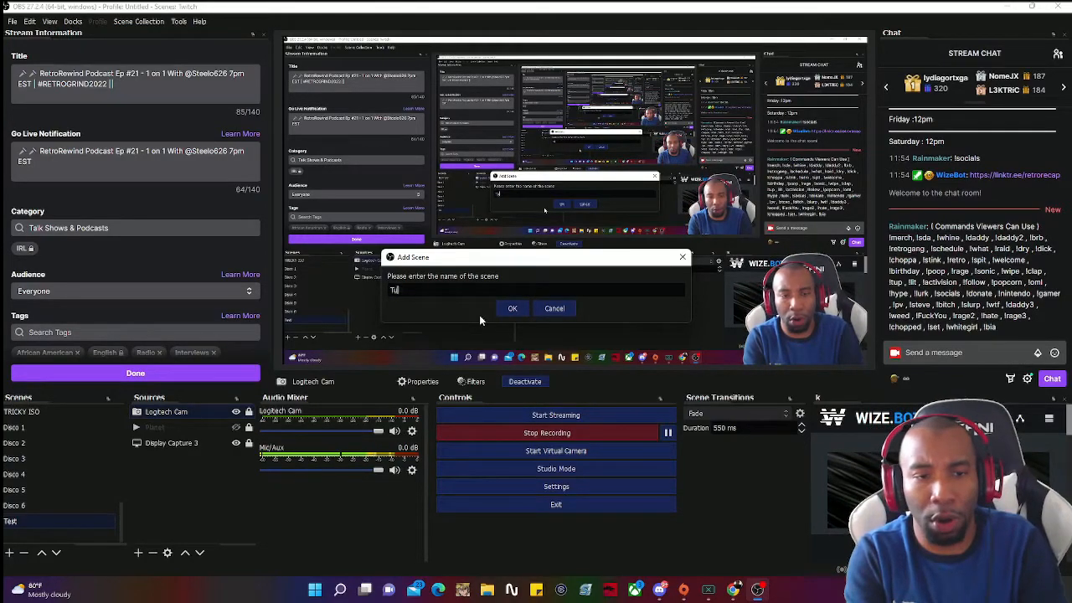
text(t)
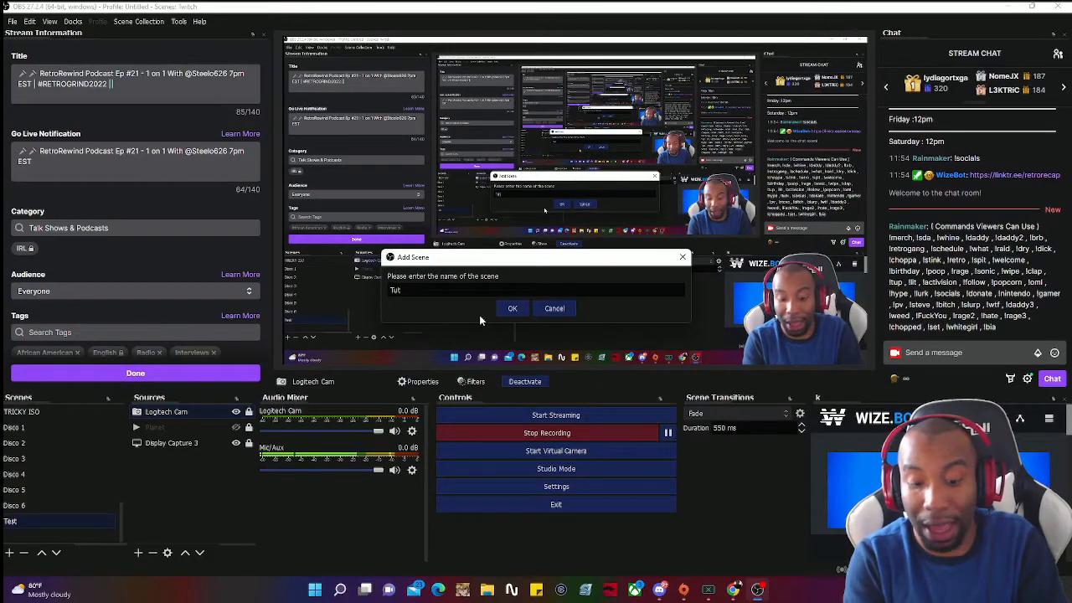
text(orial)
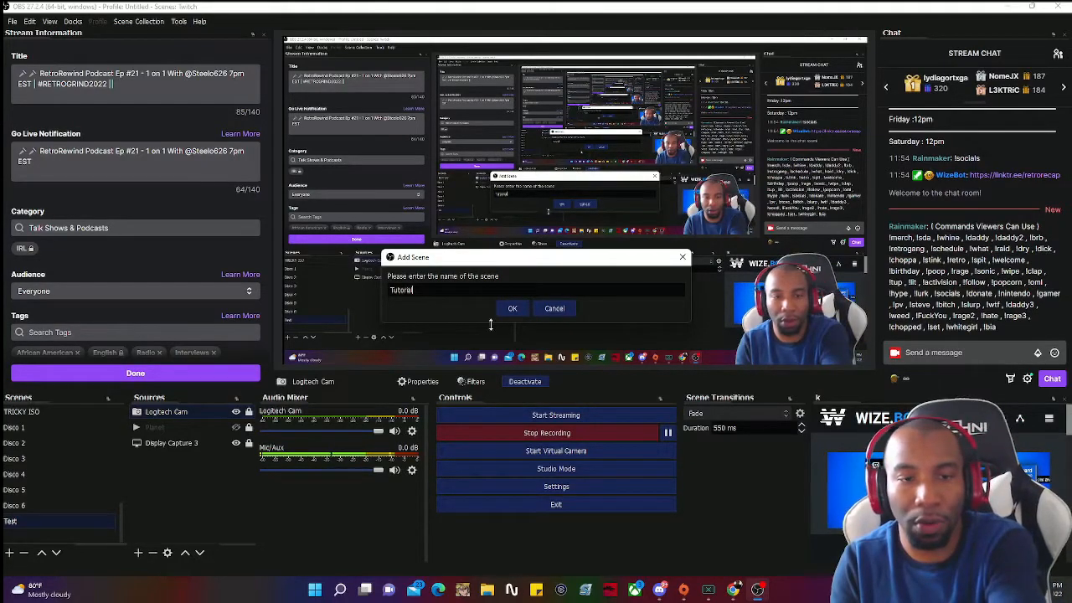
click(508, 312)
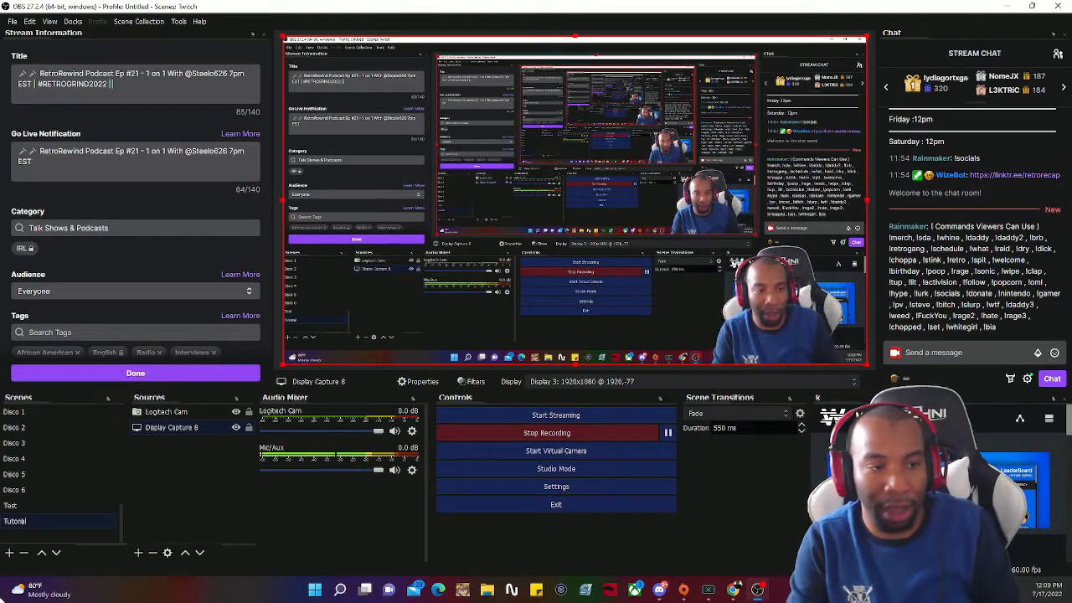
scroll(20, 477, up, 10)
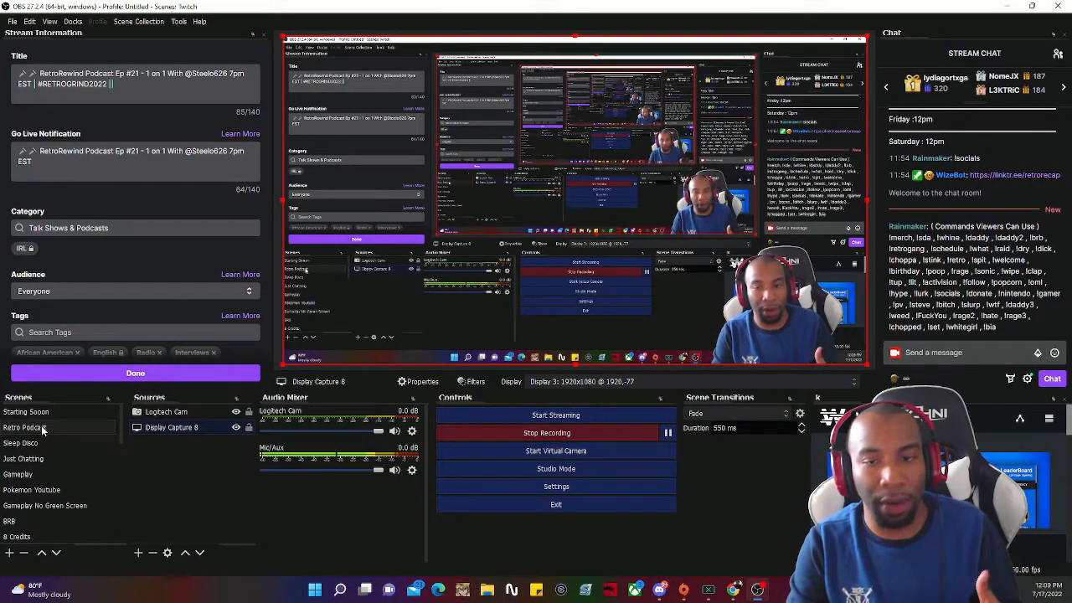
scroll(41, 425, down, 8)
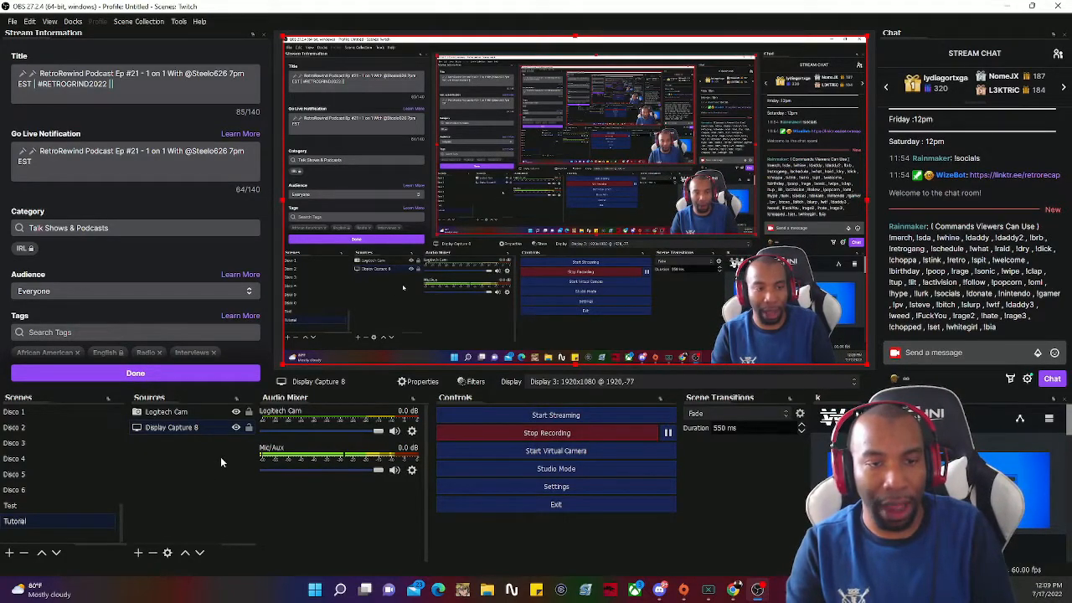
Add the existing image source STARTING SOON IMAGE to the Tutorial scene
click(139, 553)
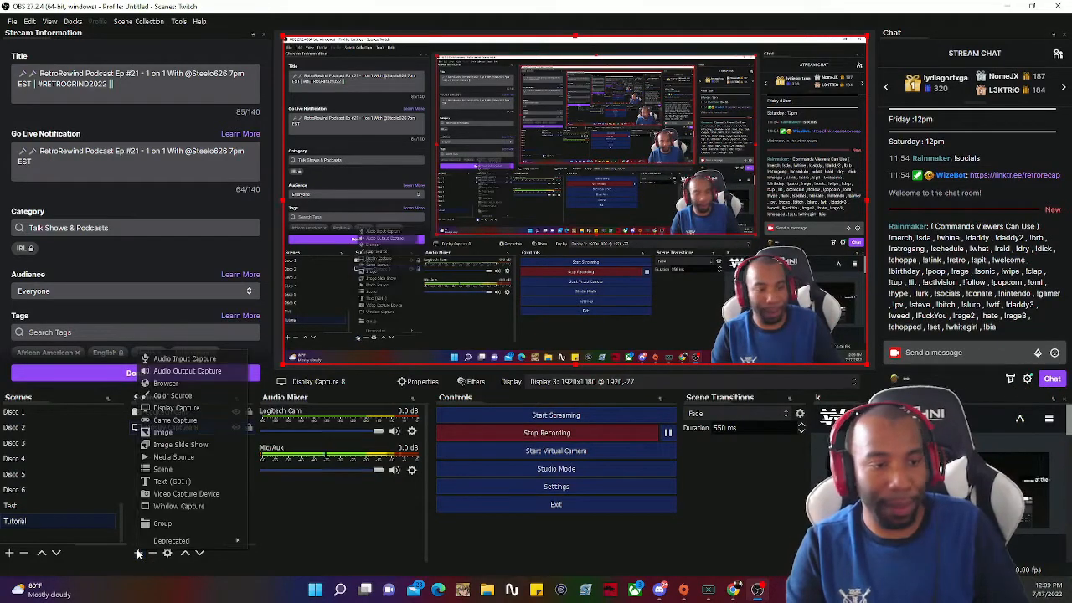
click(182, 434)
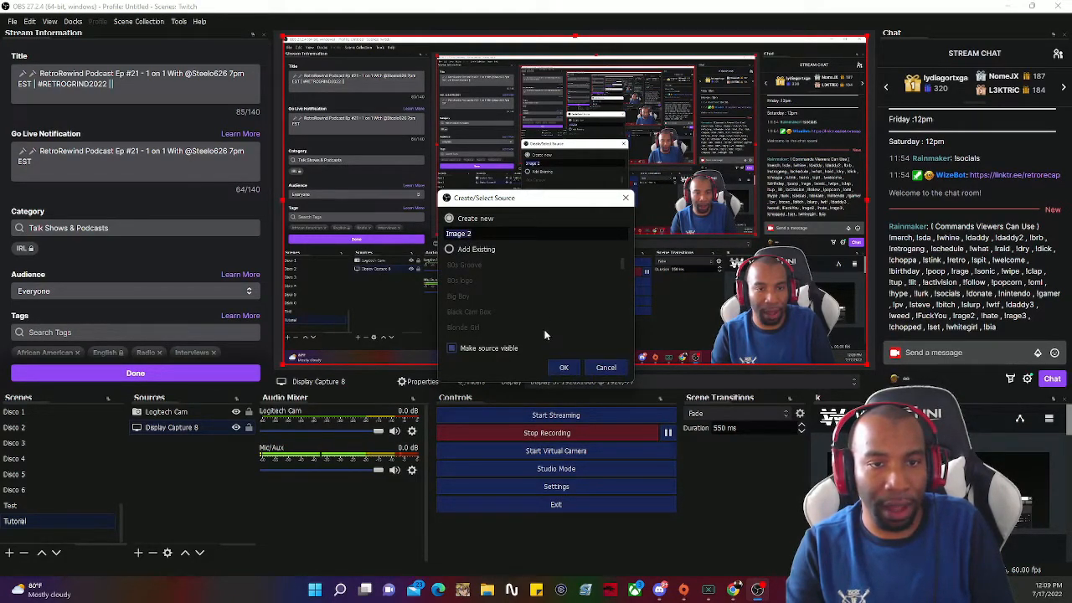
click(452, 251)
scroll(471, 266, down, 10)
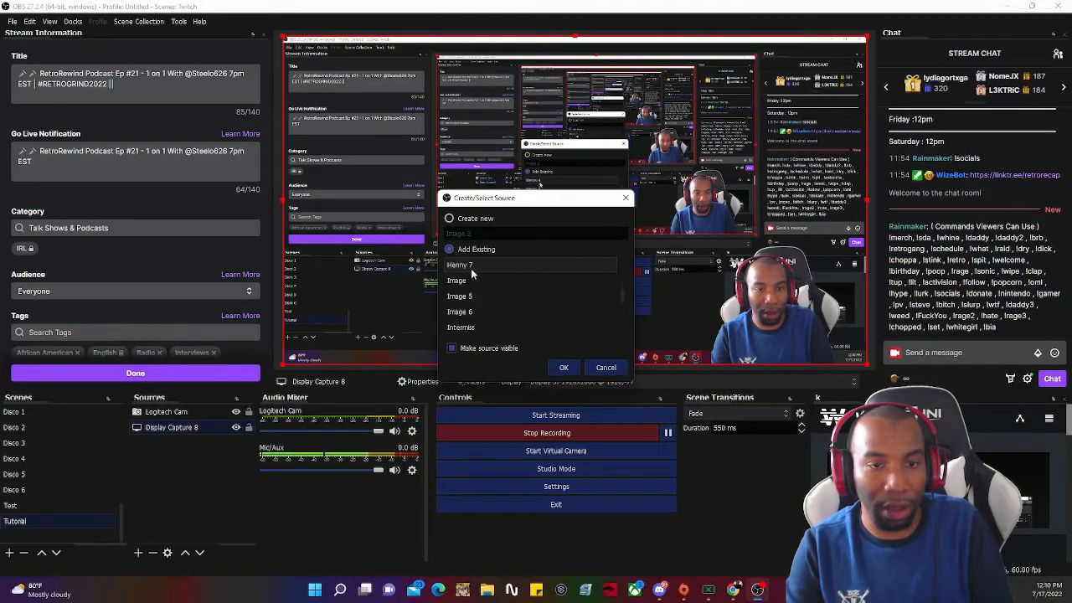
scroll(471, 269, up, 5)
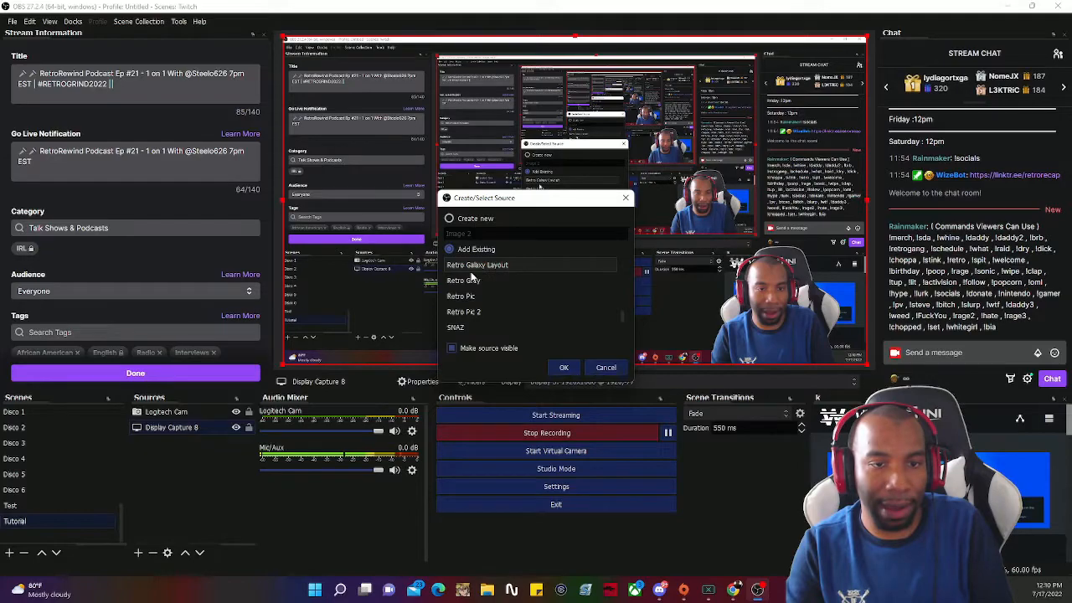
scroll(473, 284, down, 3)
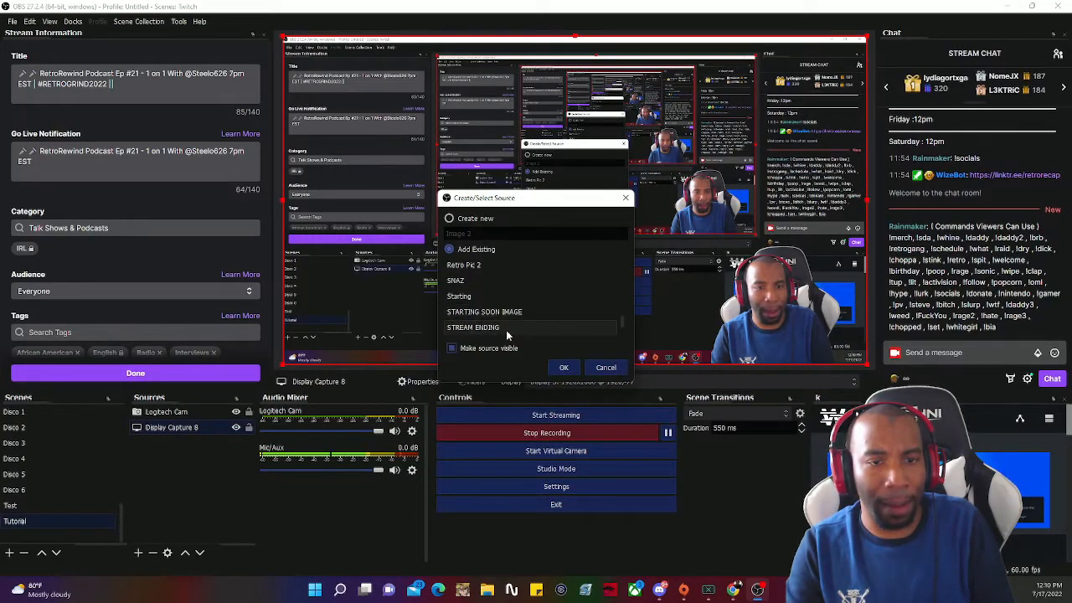
click(486, 313)
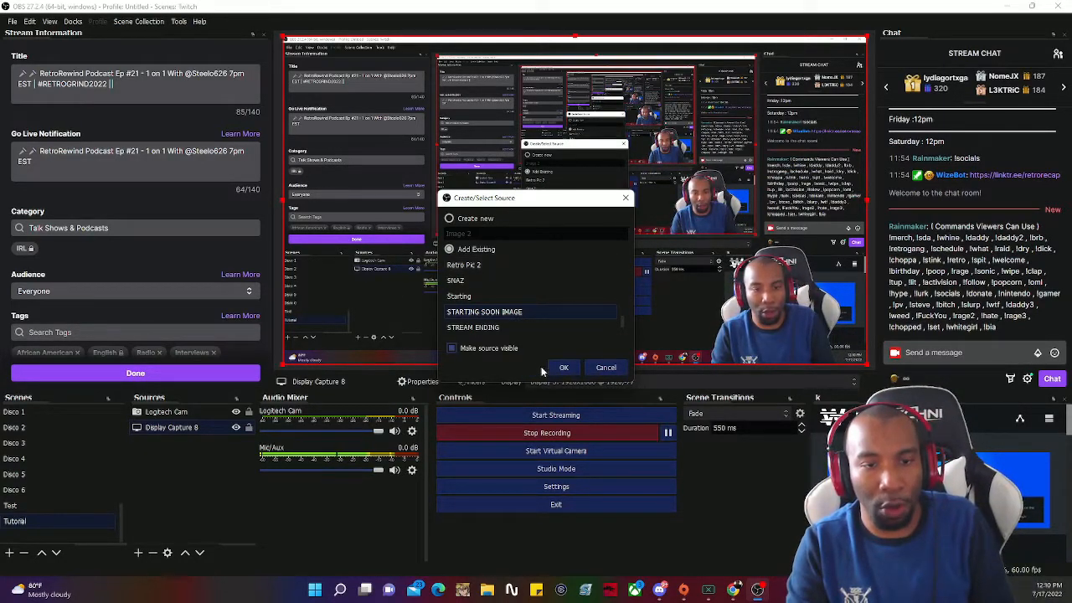
click(564, 367)
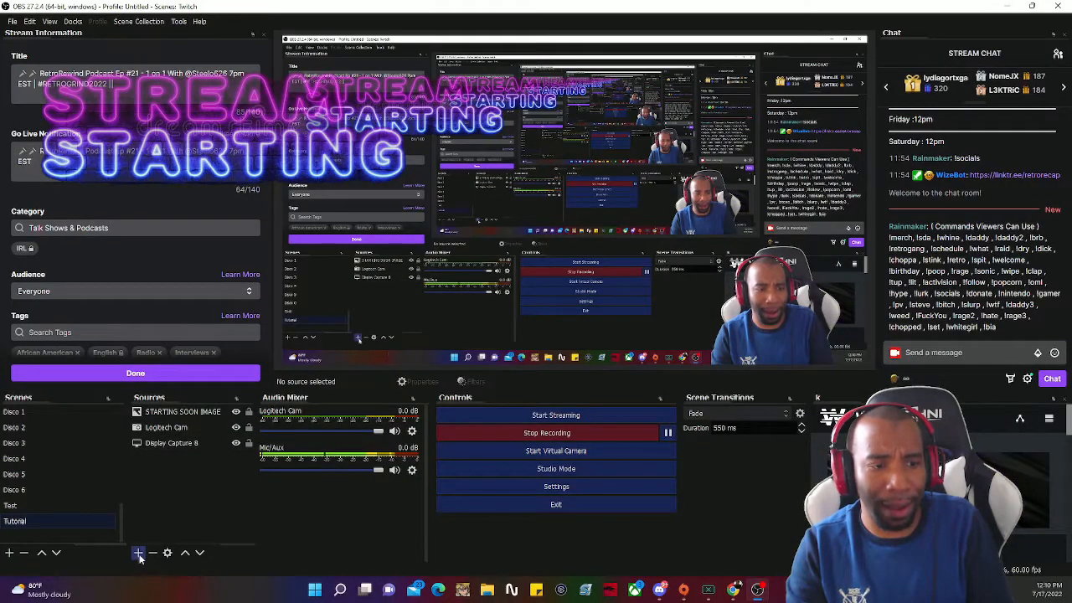
Add the existing media source DISCO LIGHTS to the Tutorial scene
click(139, 554)
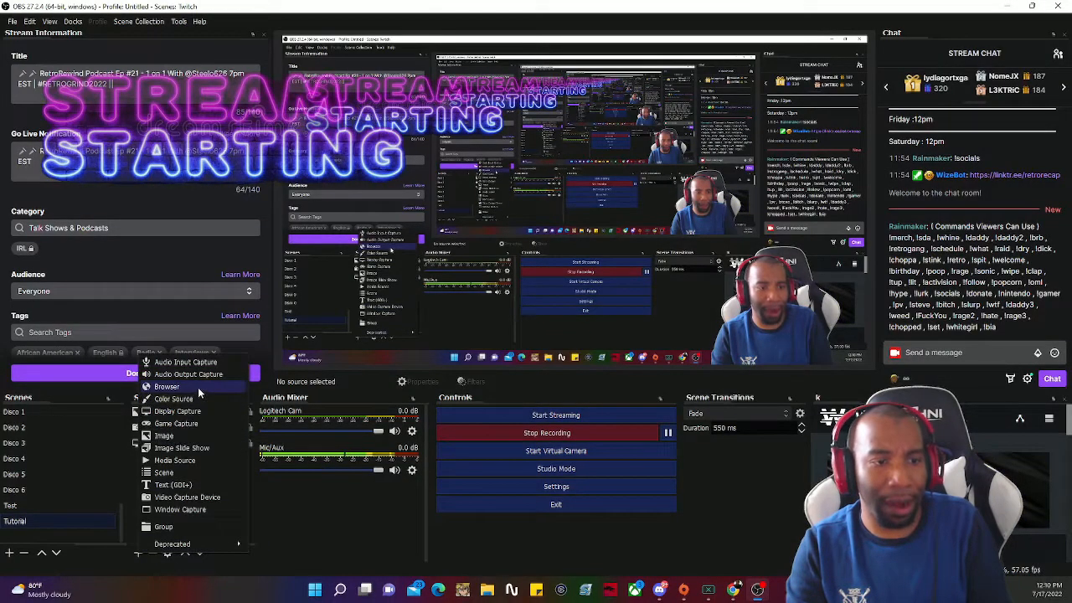
click(189, 462)
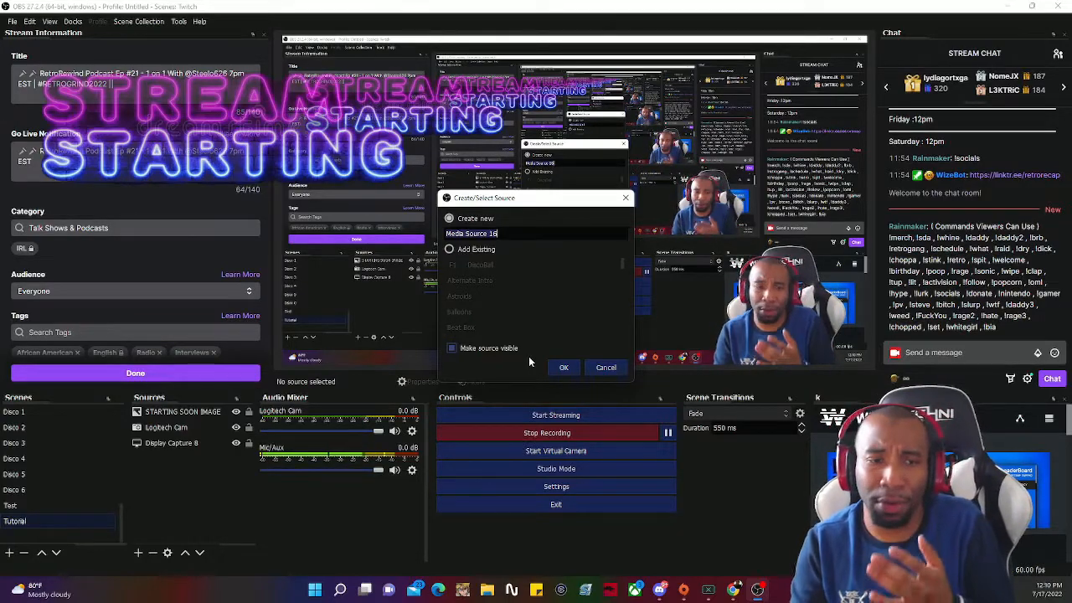
click(457, 250)
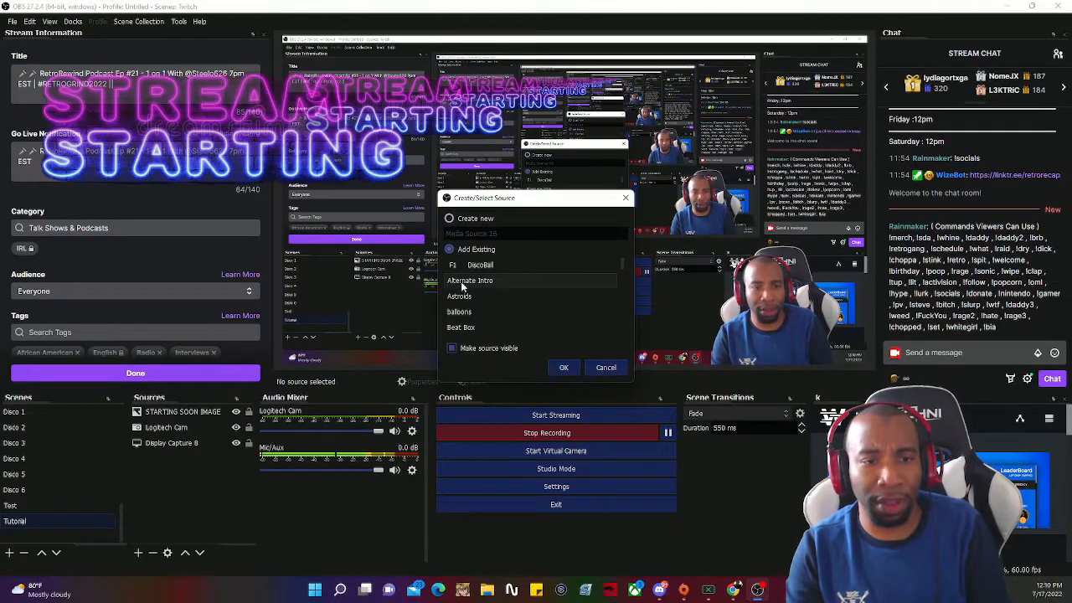
scroll(462, 286, down, 3)
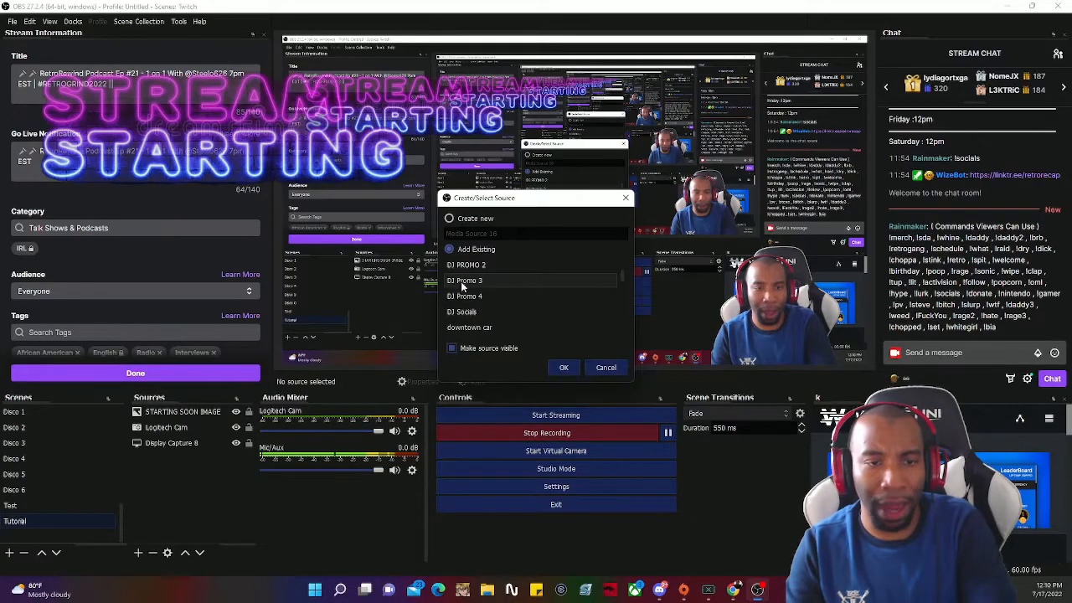
scroll(462, 287, up, 3)
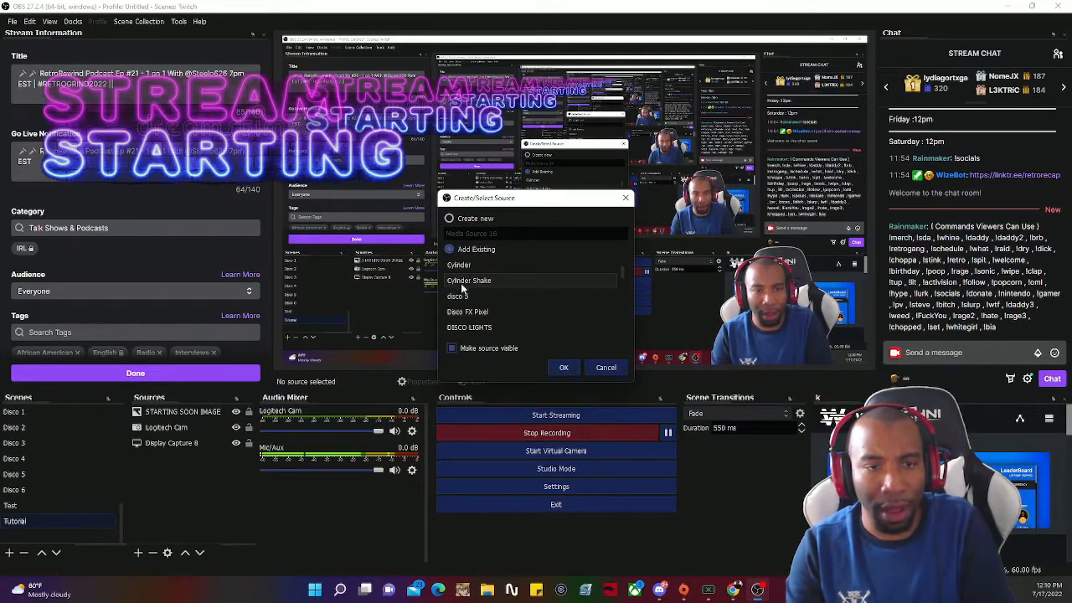
click(564, 366)
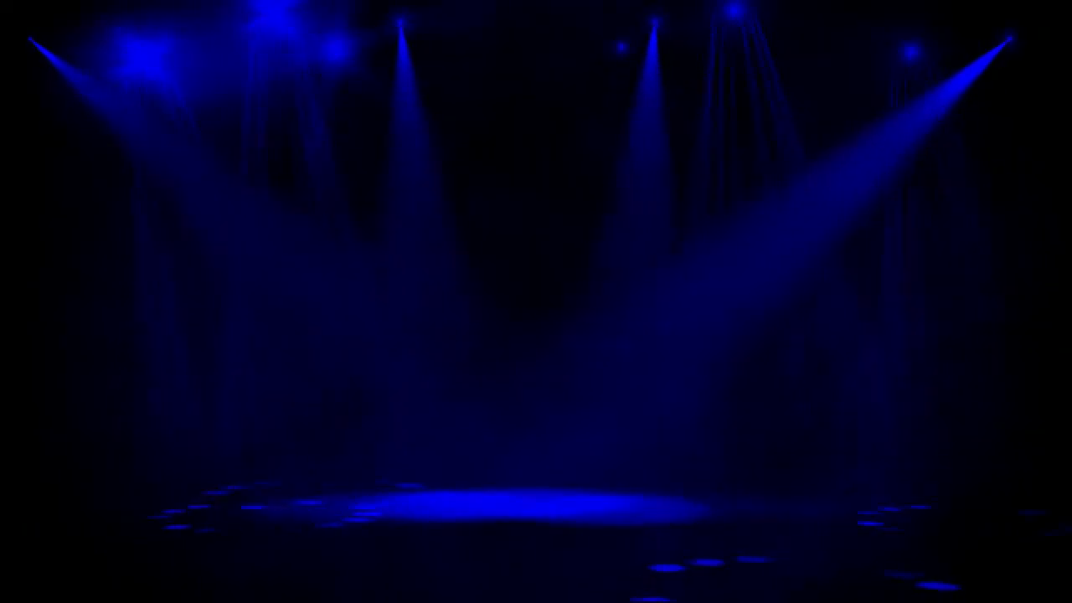
Move the Display Capture 8 source above all other sources in the Tutorial scene
drag(189, 428, 191, 412)
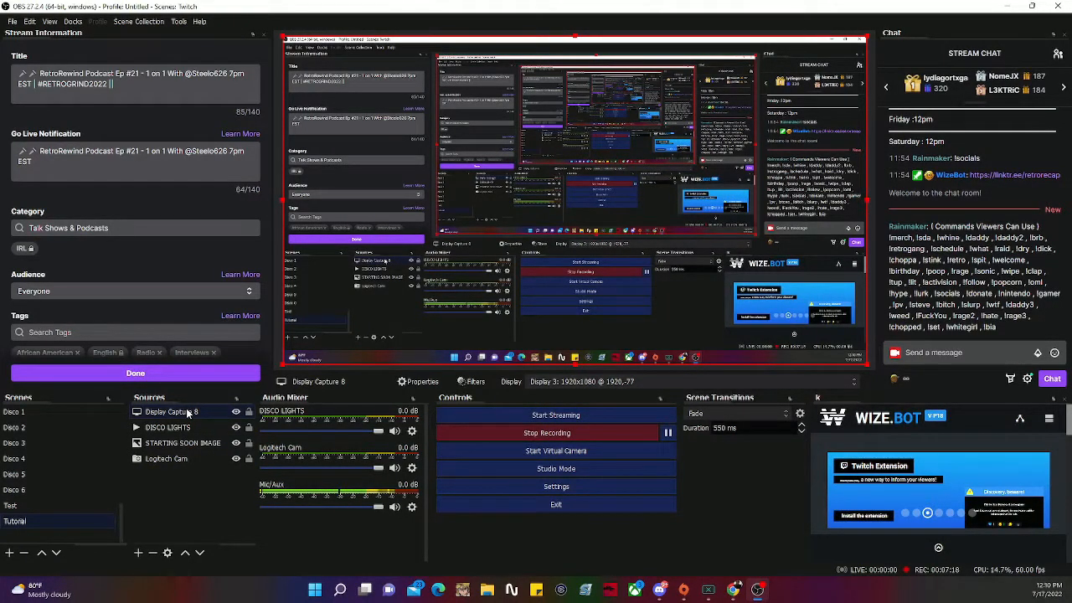
Move the Logitech Cam source above Display Capture 8 in the Tutorial scene's source order
click(182, 459)
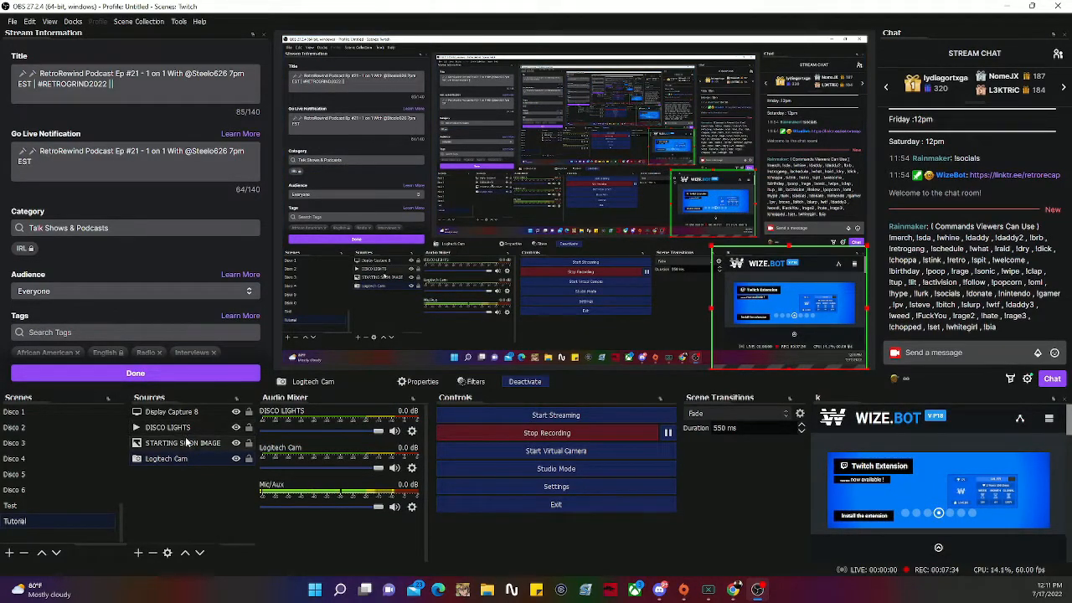
drag(187, 458, 190, 409)
click(396, 362)
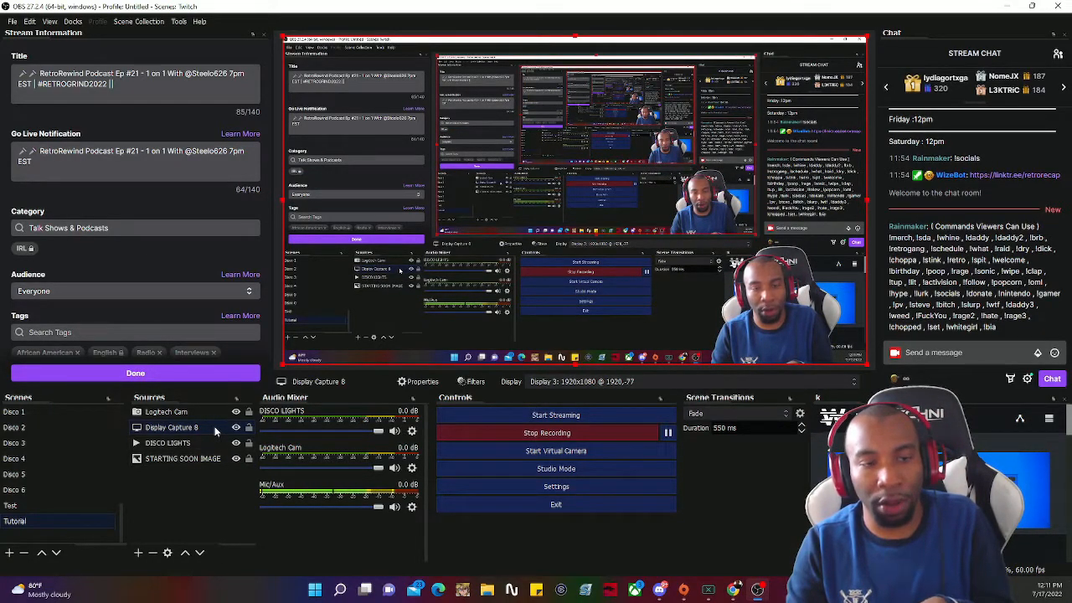
Toggle the visibility of Display Capture 8 to check the layers beneath, and place STARTING SOON IMAGE above DISCO LIGHTS
click(235, 428)
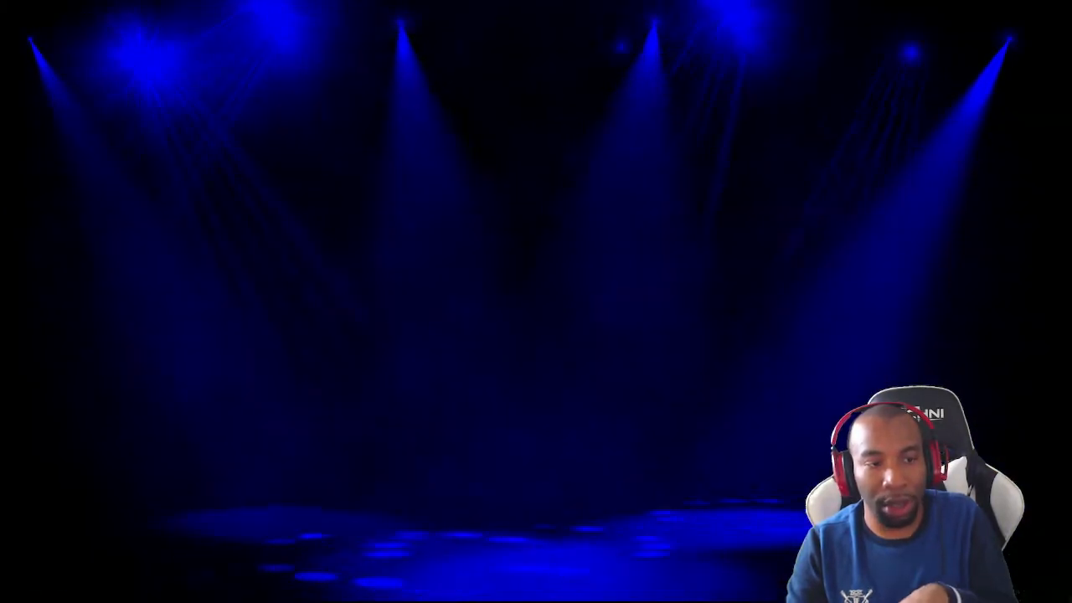
click(235, 427)
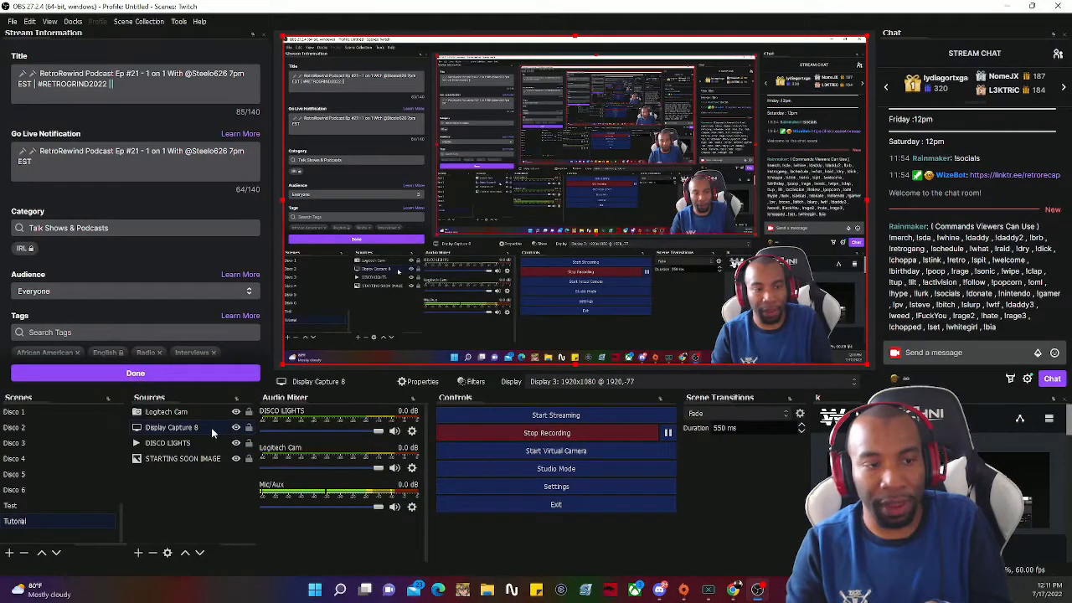
drag(212, 432, 217, 465)
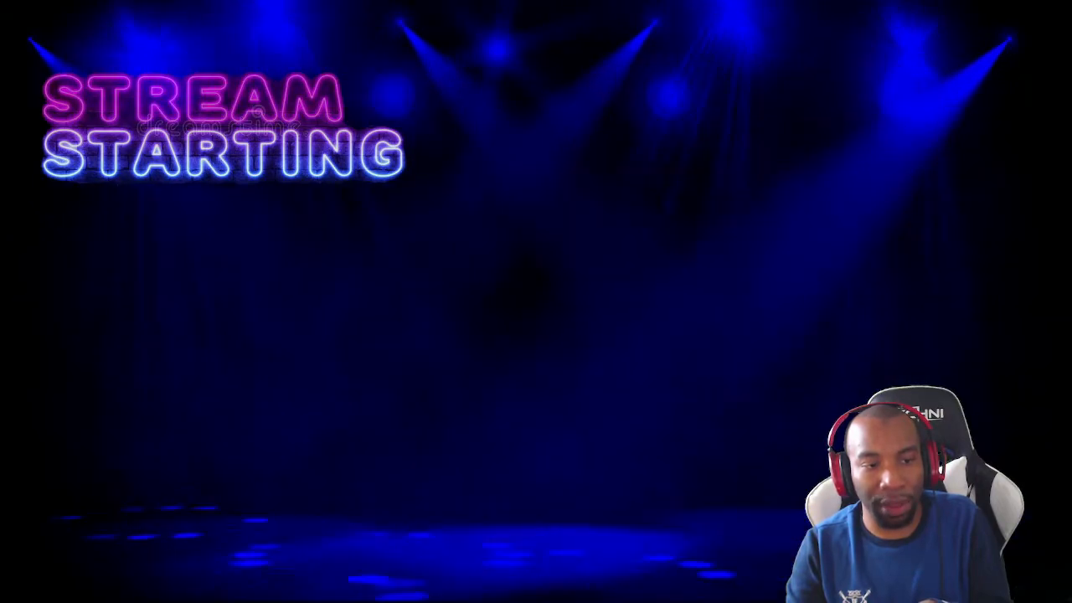
drag(194, 459, 167, 414)
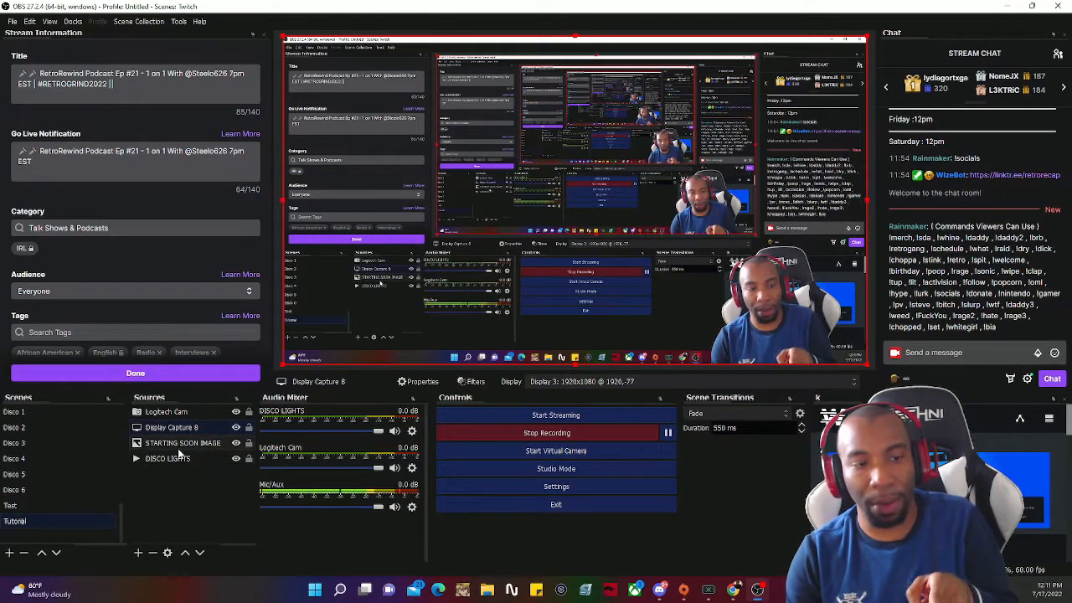
Try DISCO LIGHTS above STARTING SOON IMAGE, and return it to the bottom of the source order
drag(177, 458, 181, 442)
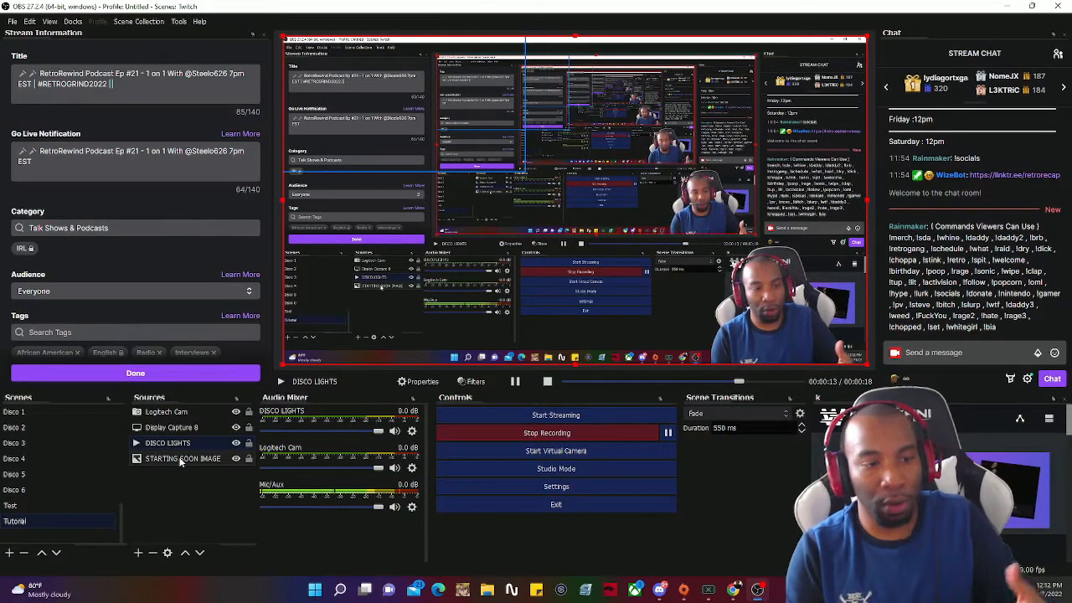
mouse_move(176, 442)
mouse_down()
mouse_move(175, 456)
mouse_move(176, 444)
mouse_up()
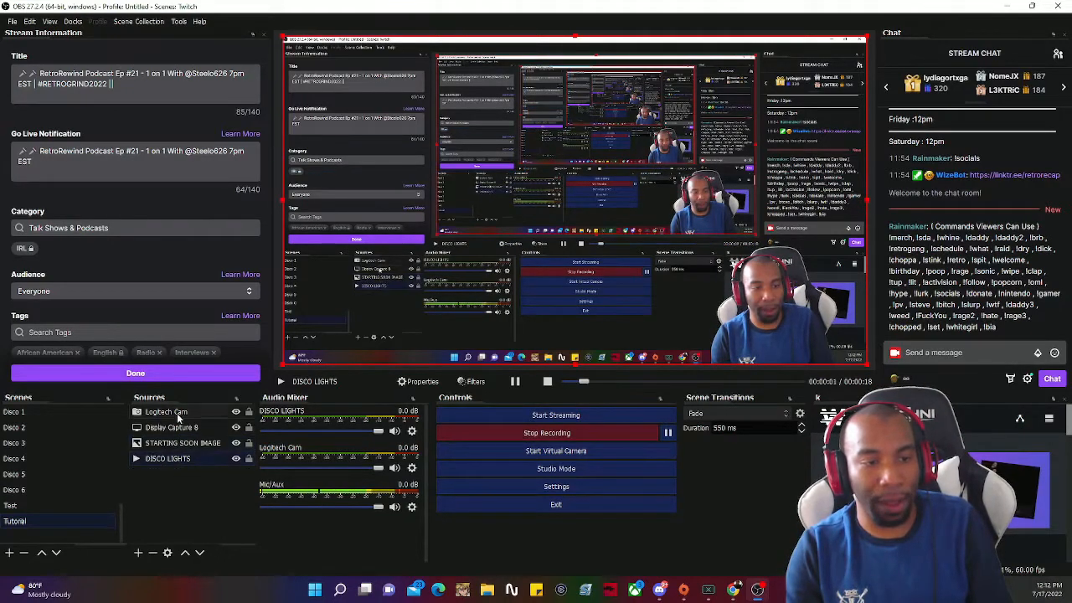
Hide the Display Capture 8 source and shift the DISCO LIGHTS video right and slightly down on the canvas
click(236, 428)
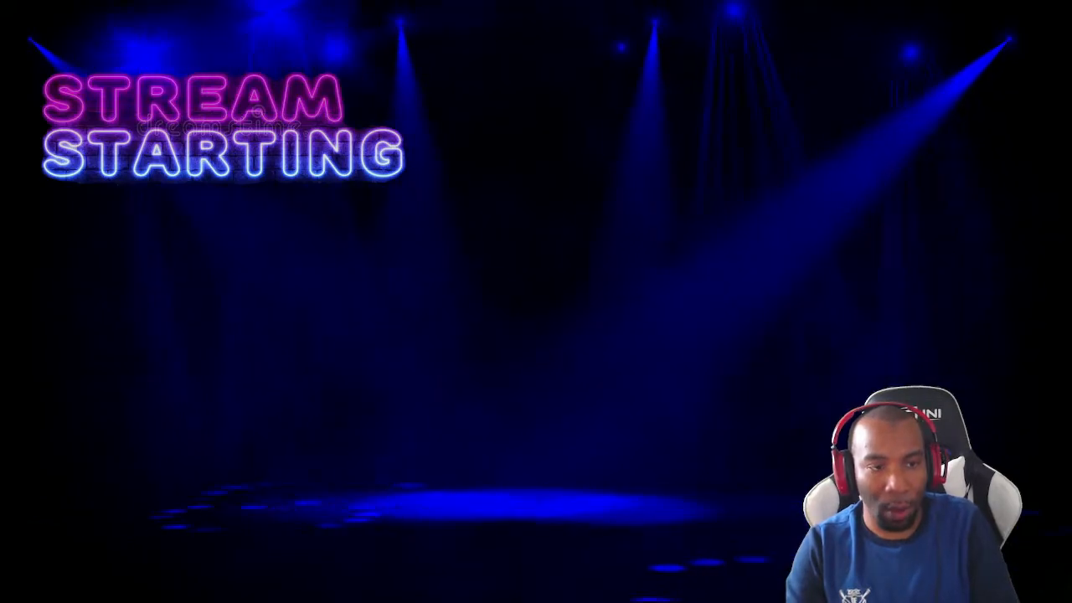
drag(402, 251, 729, 310)
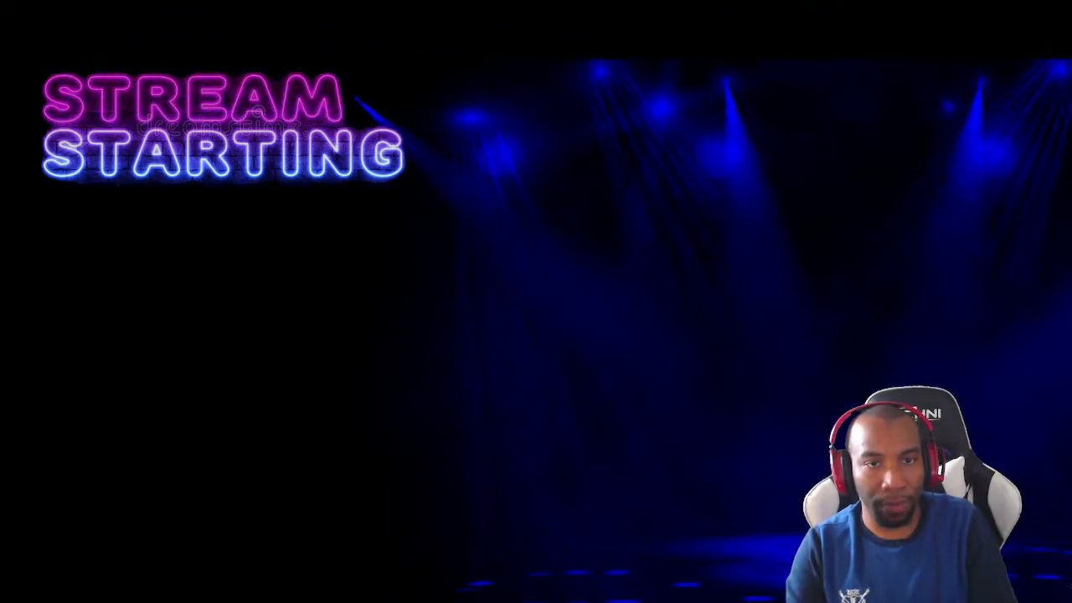